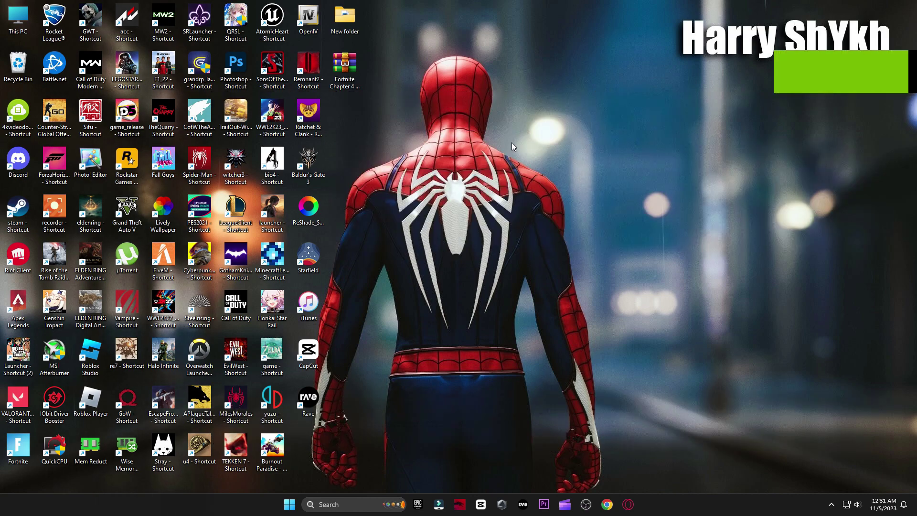
# Step: Open GeForce Experience and view its general settings down to the driver notification and download options
pyautogui.click(332, 507)
pyautogui.write('geforce Experience')
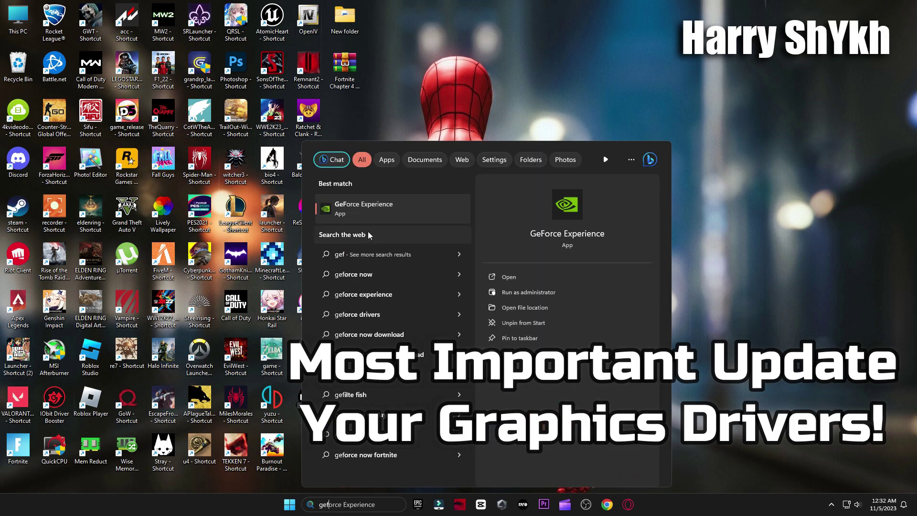
pyautogui.click(392, 214)
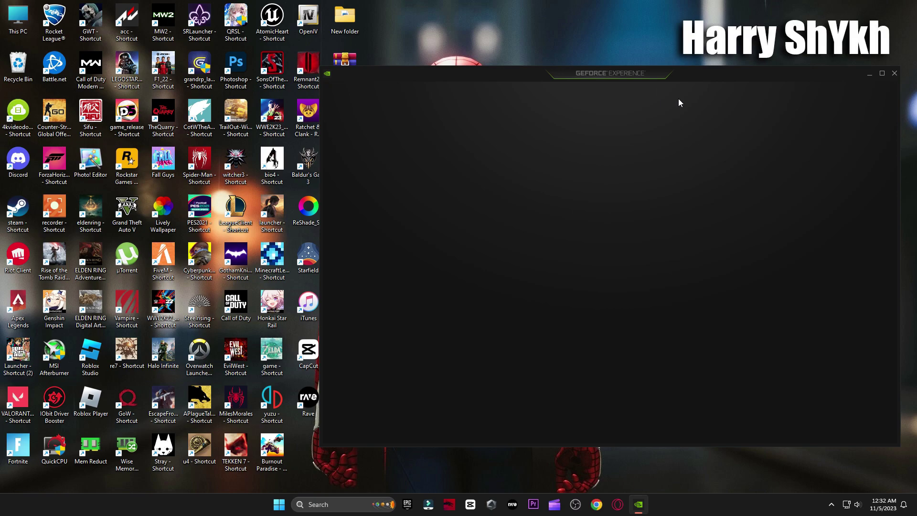
pyautogui.click(775, 94)
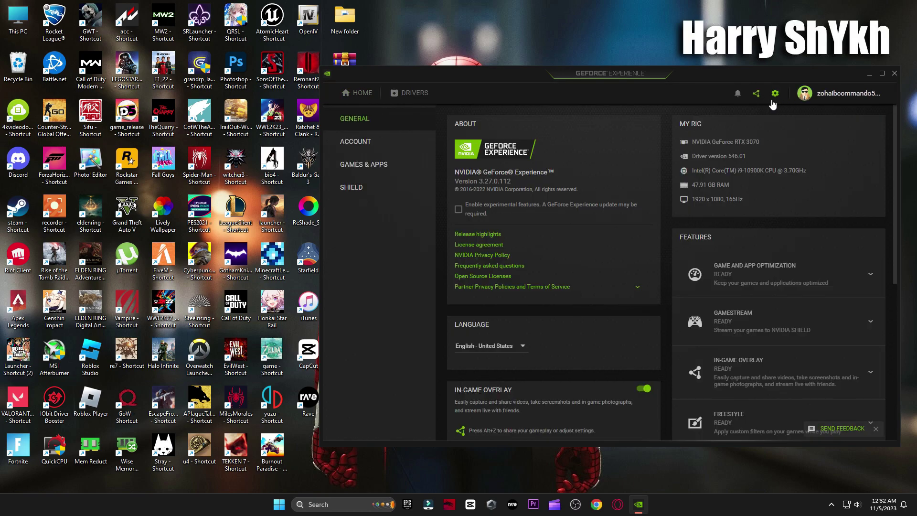
pyautogui.scroll(-5, 533, 333)
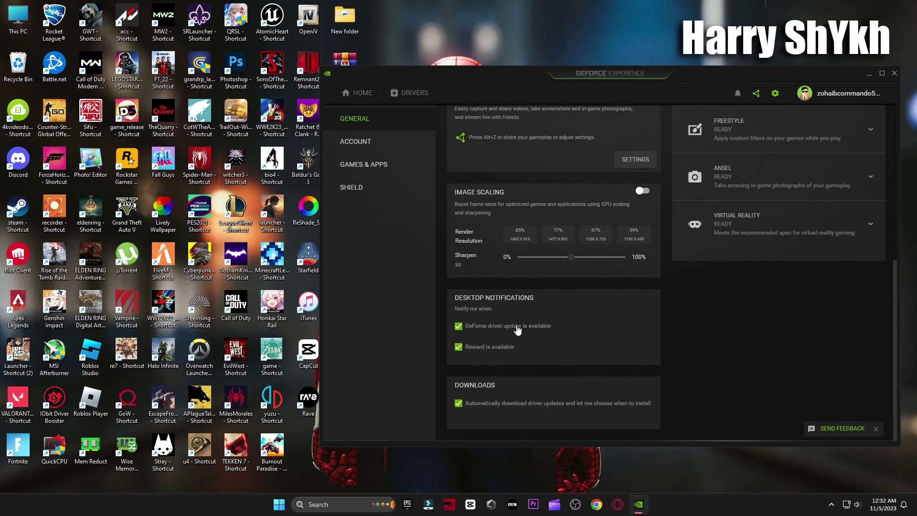
# Step: Check for GeForce driver updates and close GeForce Experience
pyautogui.click(422, 94)
pyautogui.click(819, 121)
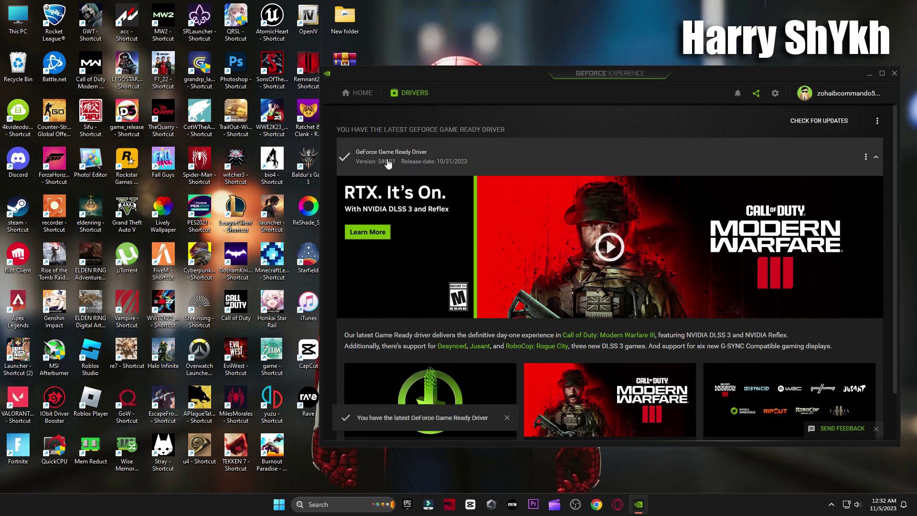
pyautogui.click(894, 74)
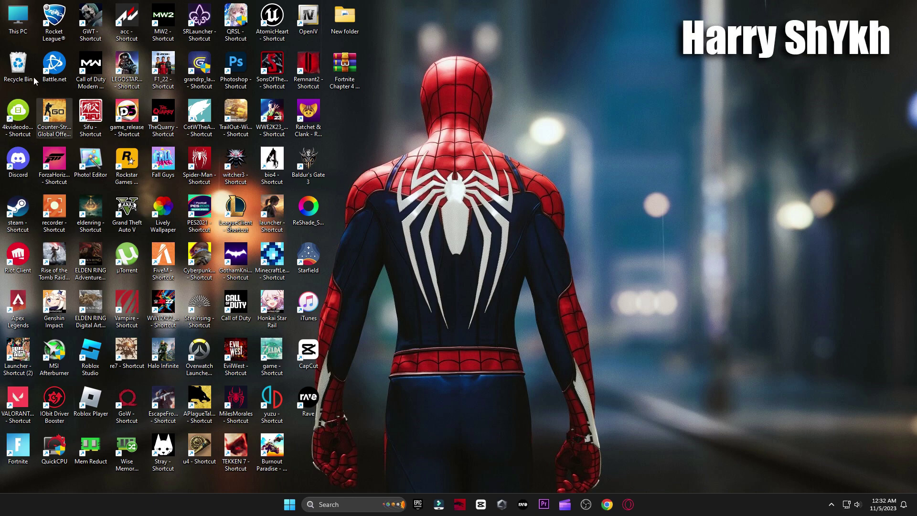
# Step: Open This PC's properties and bring up the processor scheduling and virtual memory options in the advanced performance settings
pyautogui.rightClick(23, 38)
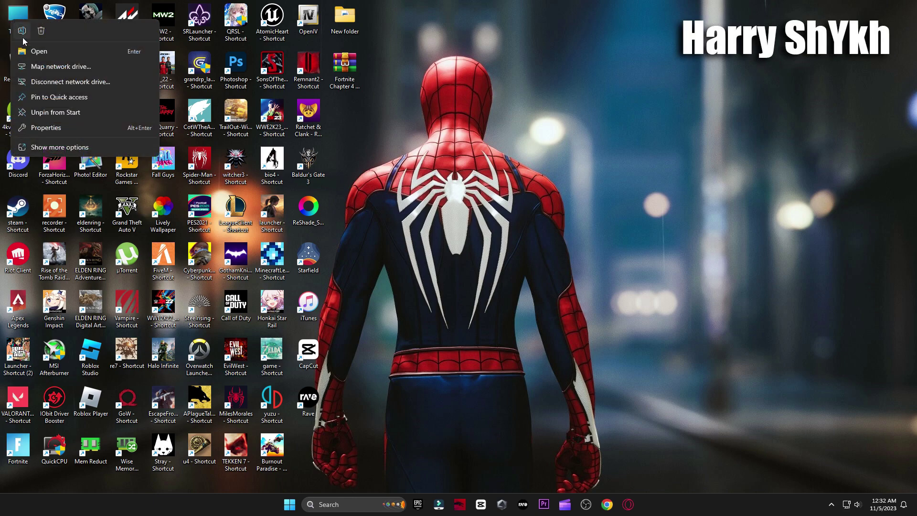
pyautogui.click(49, 127)
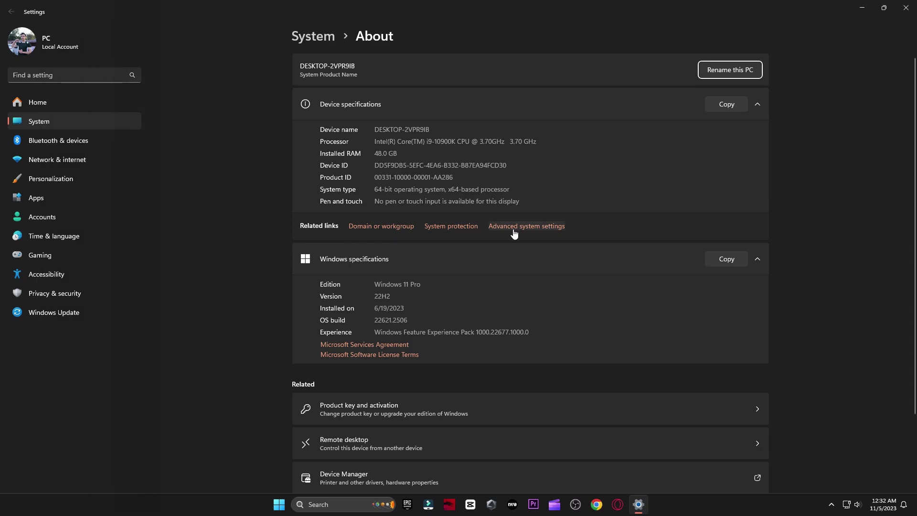
pyautogui.click(537, 227)
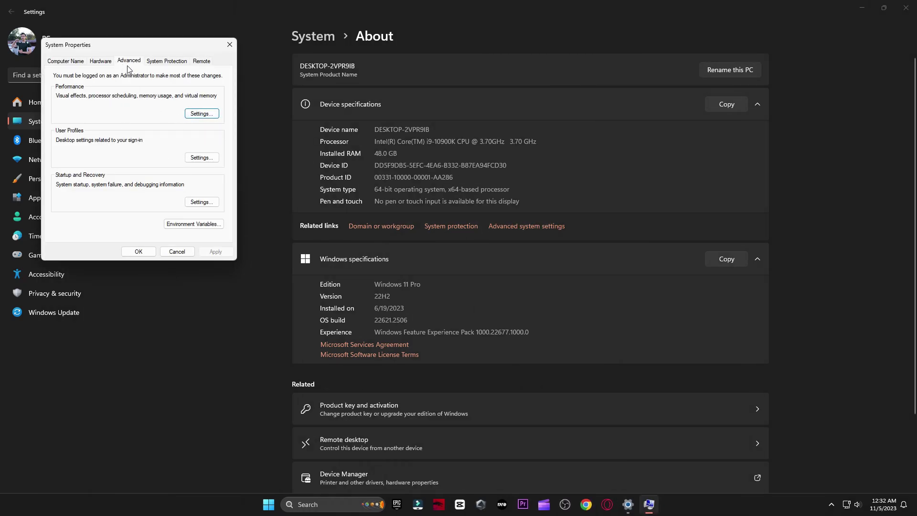
pyautogui.click(192, 114)
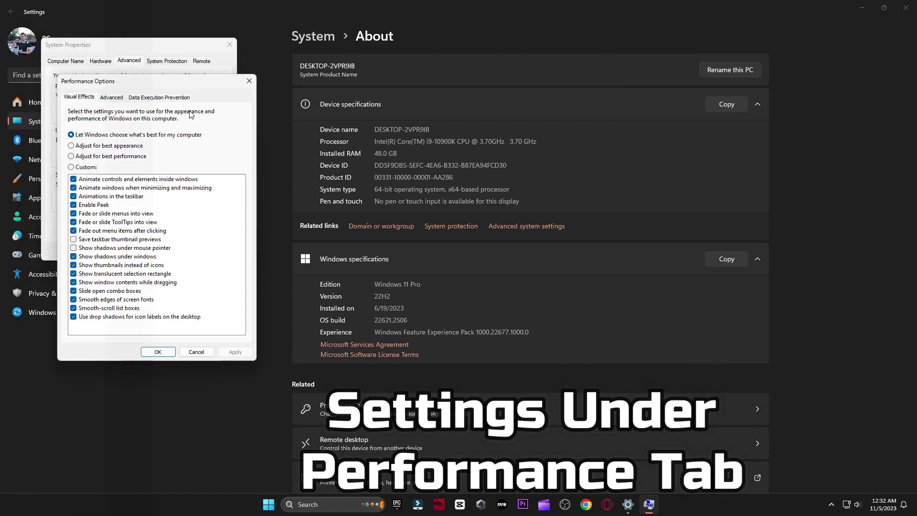
pyautogui.click(115, 97)
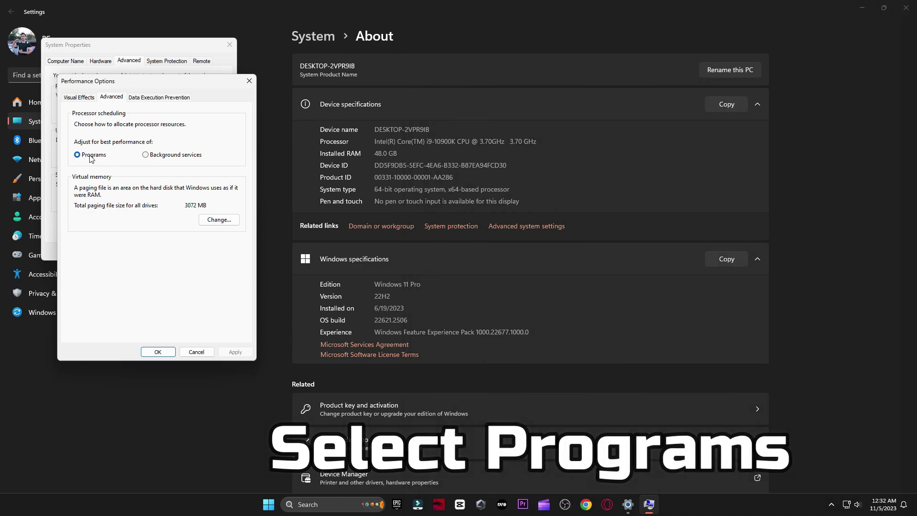
# Step: Turn off automatic paging file management and give drive C: a custom size with an initial size of 7028 MB
pyautogui.click(218, 220)
pyautogui.click(88, 125)
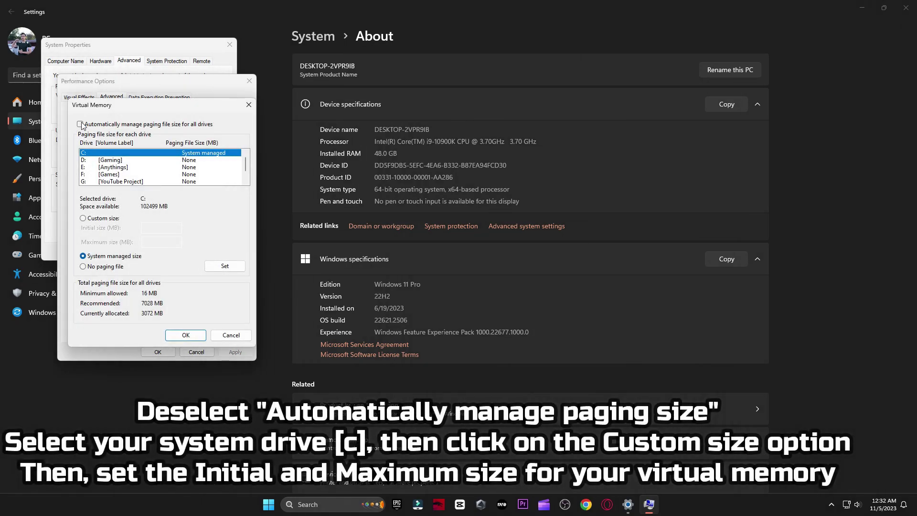
pyautogui.click(98, 219)
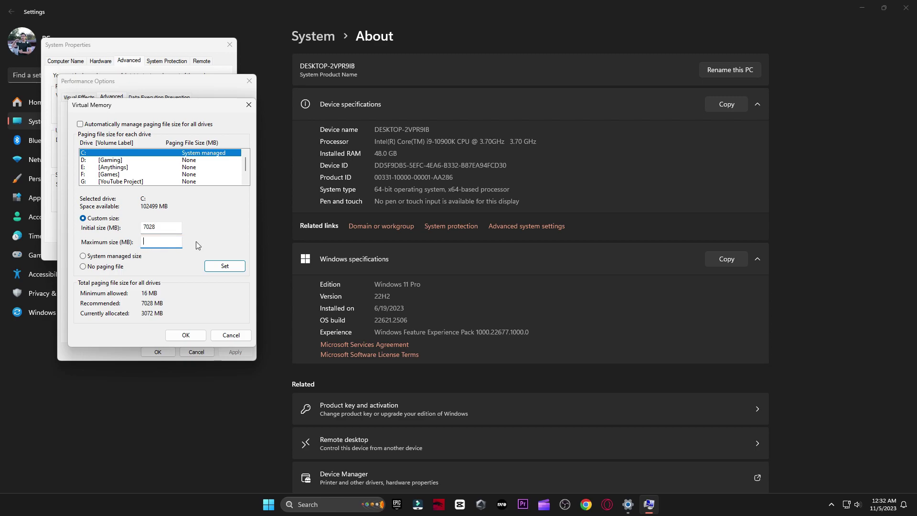
# Step: Highlight the installed RAM amount in the device specifications, bring the virtual memory settings back and open Calculator
pyautogui.click(382, 154)
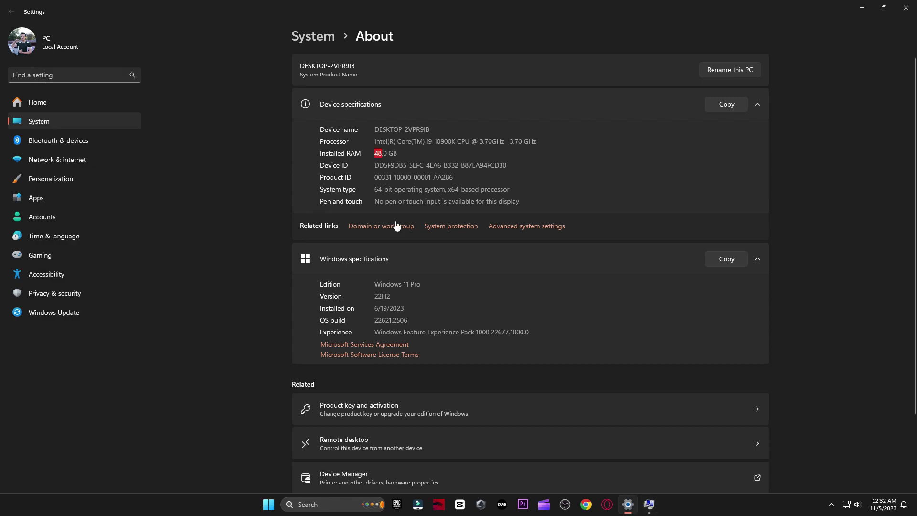
pyautogui.click(649, 504)
pyautogui.click(331, 504)
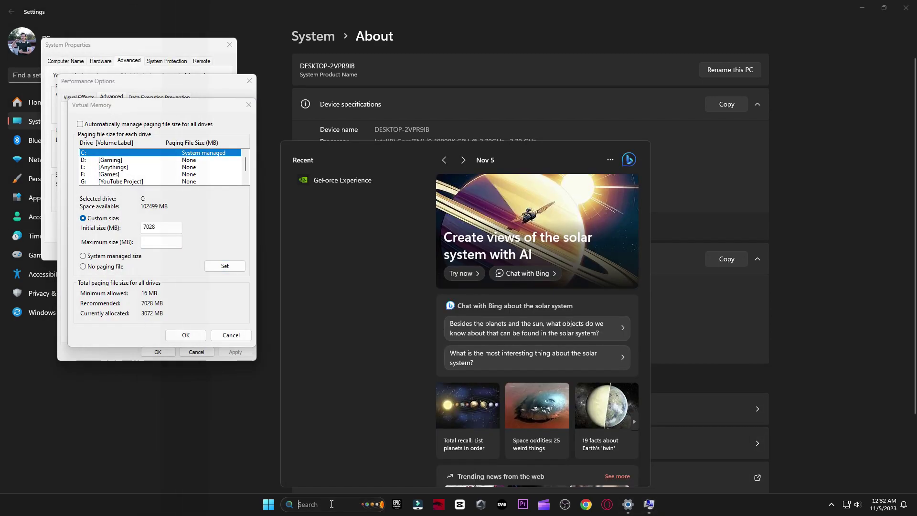
pyautogui.write('calculator')
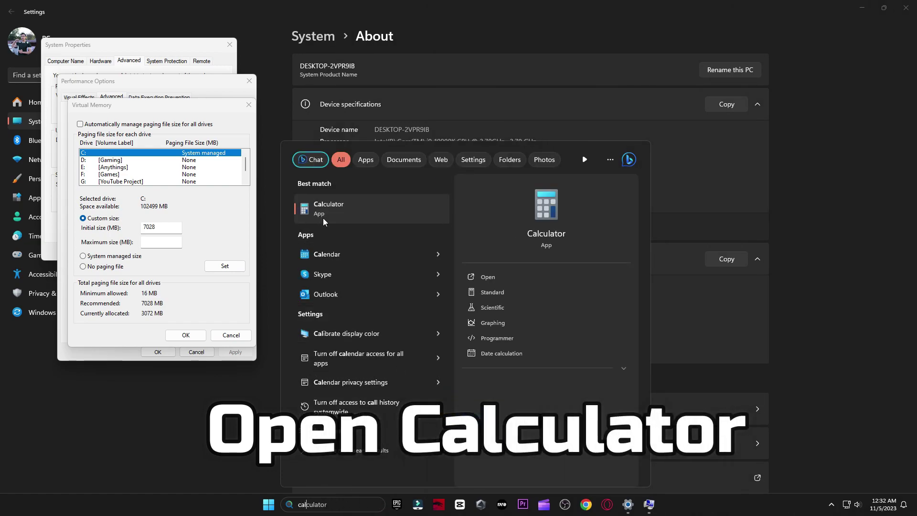
pyautogui.click(363, 206)
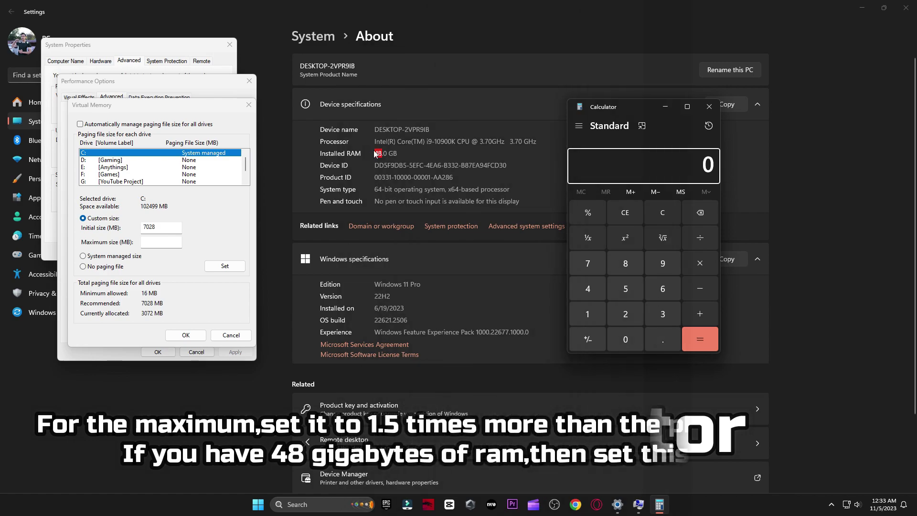
# Step: Convert the installed RAM to megabytes by calculating 48 × 1024
pyautogui.write('48')
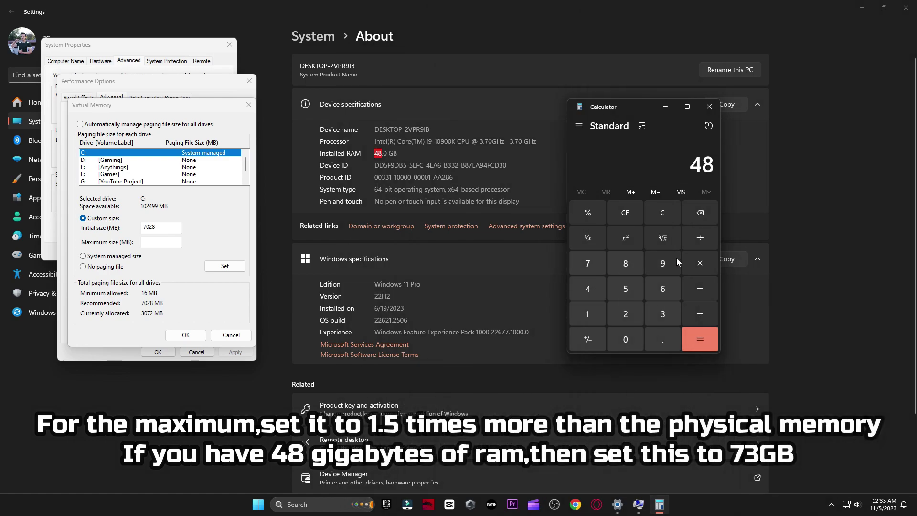
pyautogui.click(700, 263)
pyautogui.click(603, 314)
pyautogui.click(630, 335)
pyautogui.click(625, 314)
pyautogui.click(595, 290)
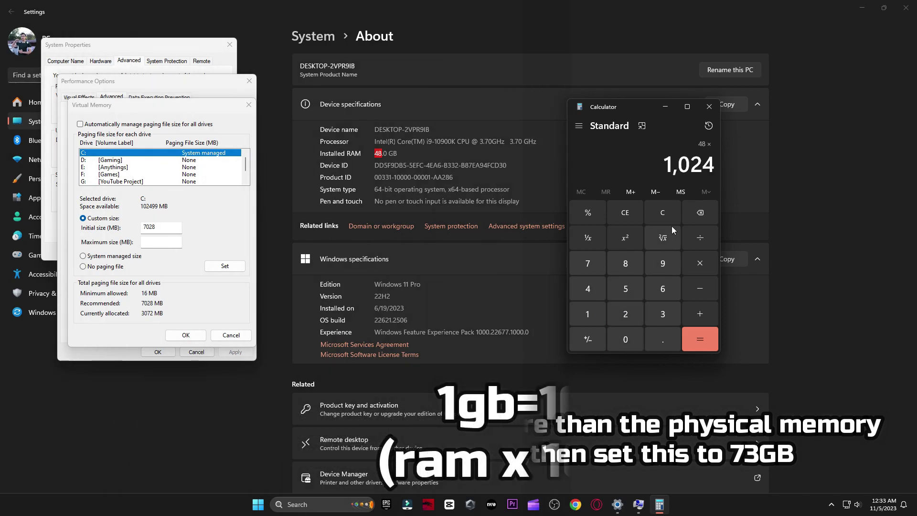
pyautogui.click(701, 329)
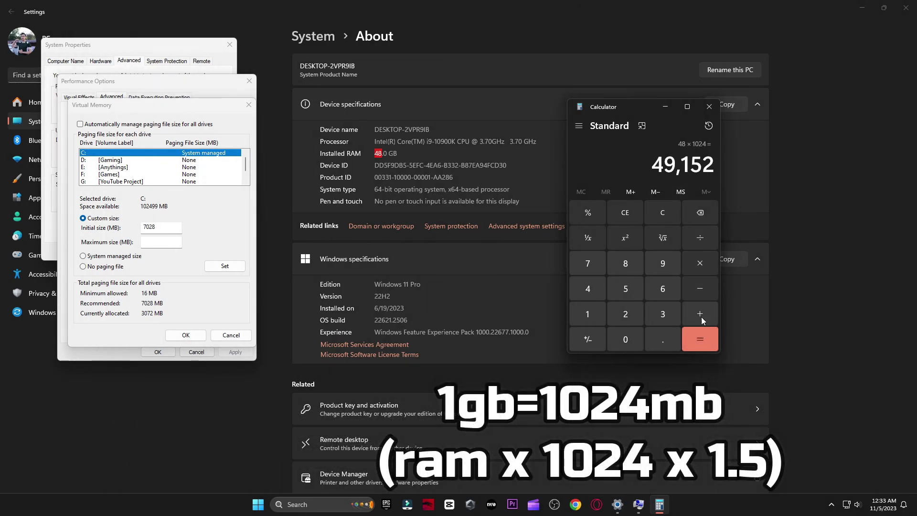
# Step: Multiply the RAM in megabytes by 1.5 and highlight the result
pyautogui.click(706, 264)
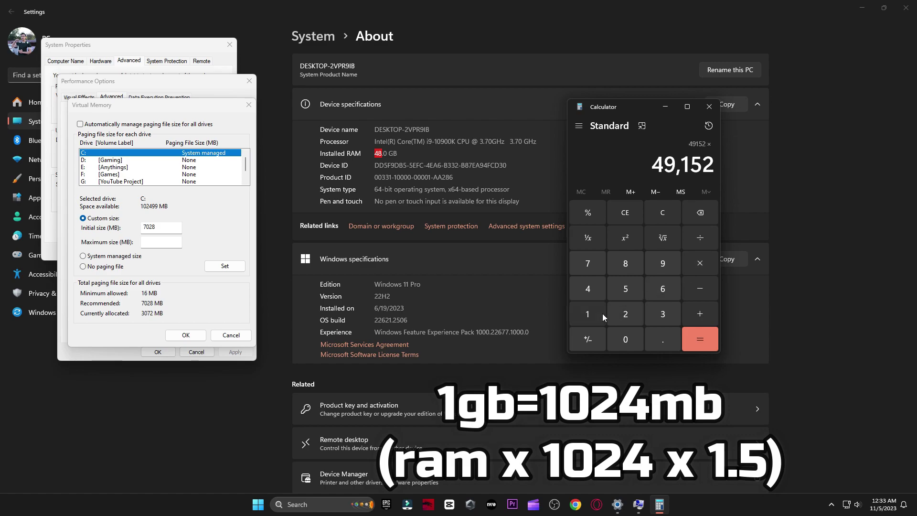
pyautogui.click(602, 314)
pyautogui.click(658, 340)
pyautogui.click(628, 290)
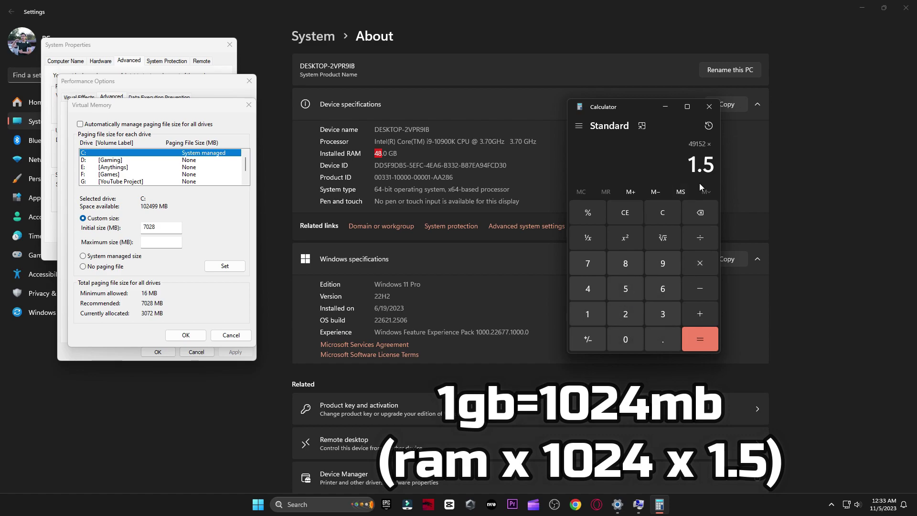
pyautogui.click(701, 338)
pyautogui.moveTo(649, 164); pyautogui.dragTo(715, 166)
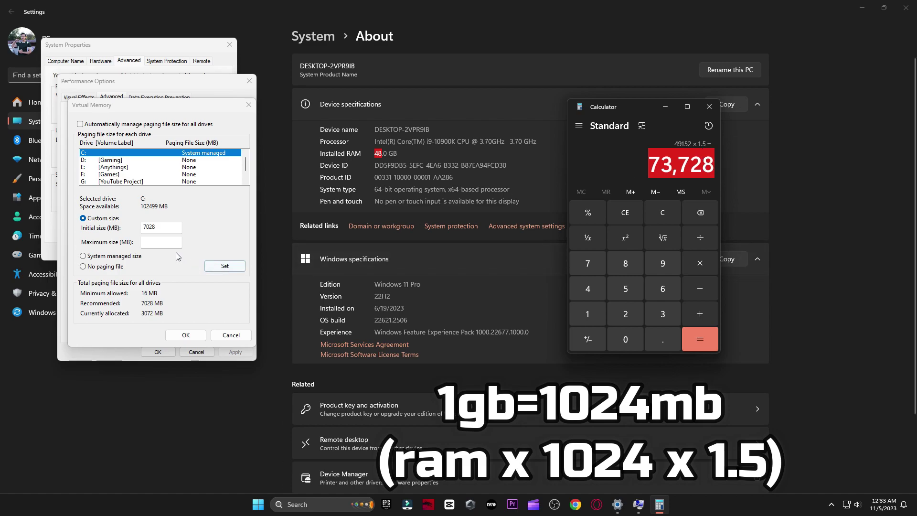
# Step: Set drive C:'s maximum paging file size to 73728 MB, confirm all the system dialogs and close Calculator
pyautogui.click(165, 242)
pyautogui.write('73728')
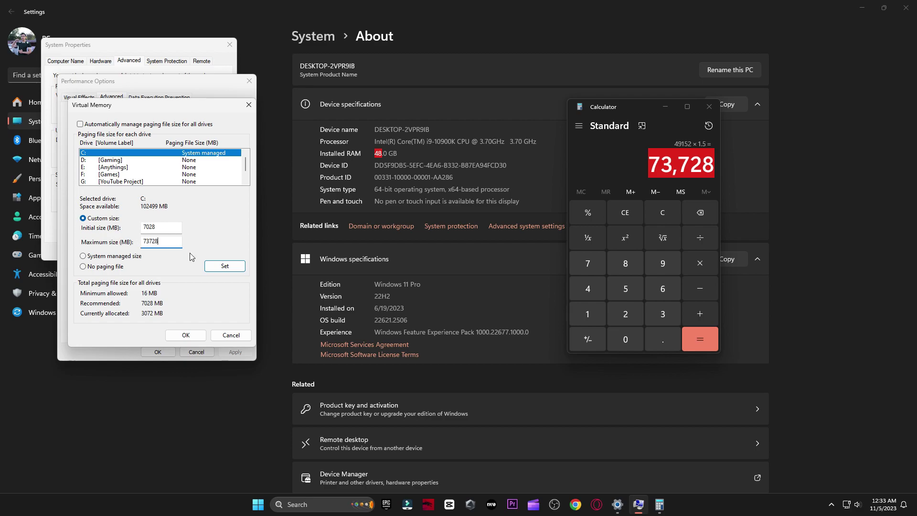
pyautogui.click(225, 268)
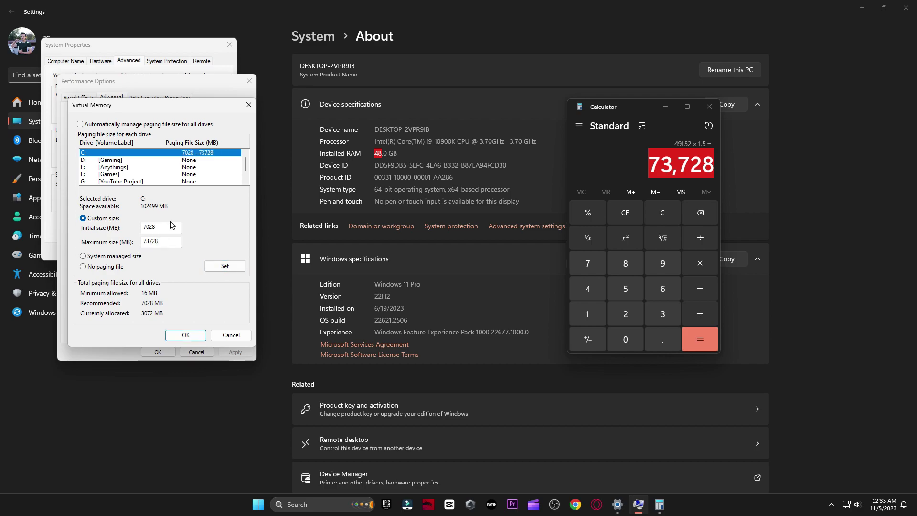
pyautogui.click(200, 333)
pyautogui.click(158, 352)
pyautogui.click(141, 252)
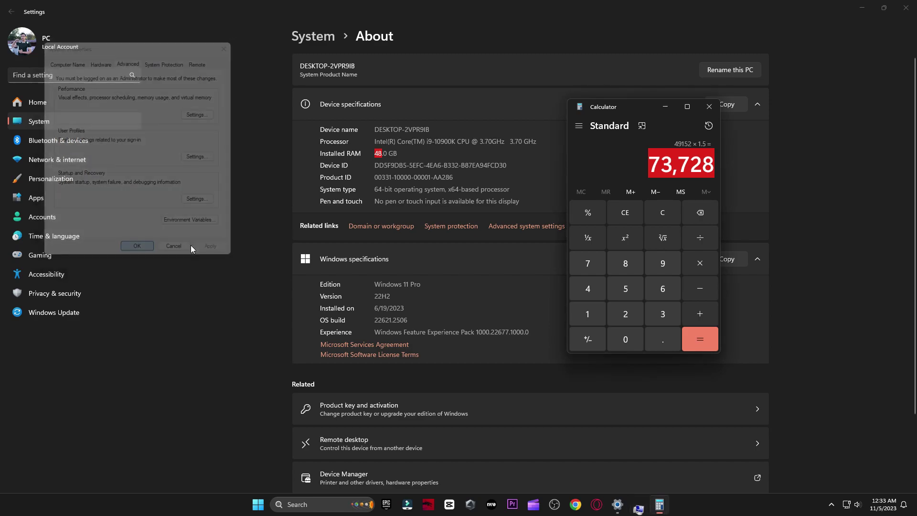
pyautogui.click(709, 106)
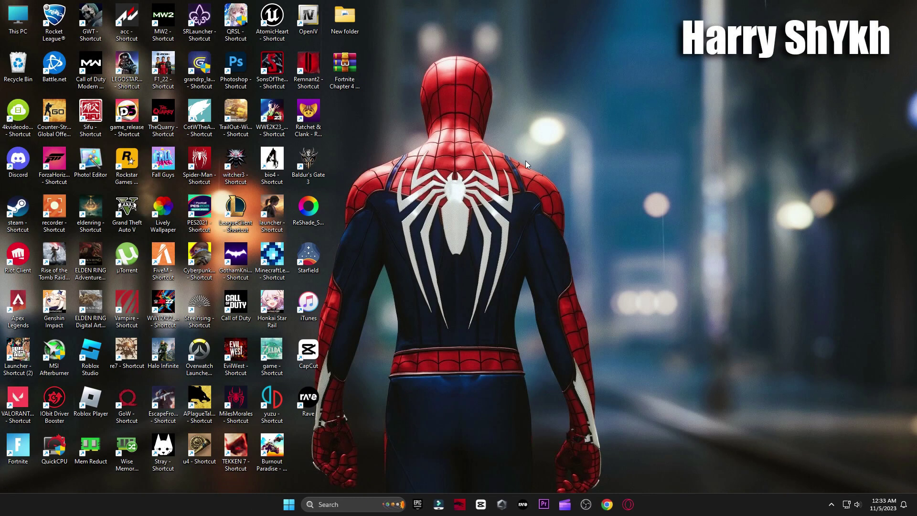
# Step: Extract the Fortnite Chapter 4 fix pack archive with WinRAR and place the archive and its extracted folder on an empty desktop area
pyautogui.moveTo(349, 63); pyautogui.dragTo(626, 123)
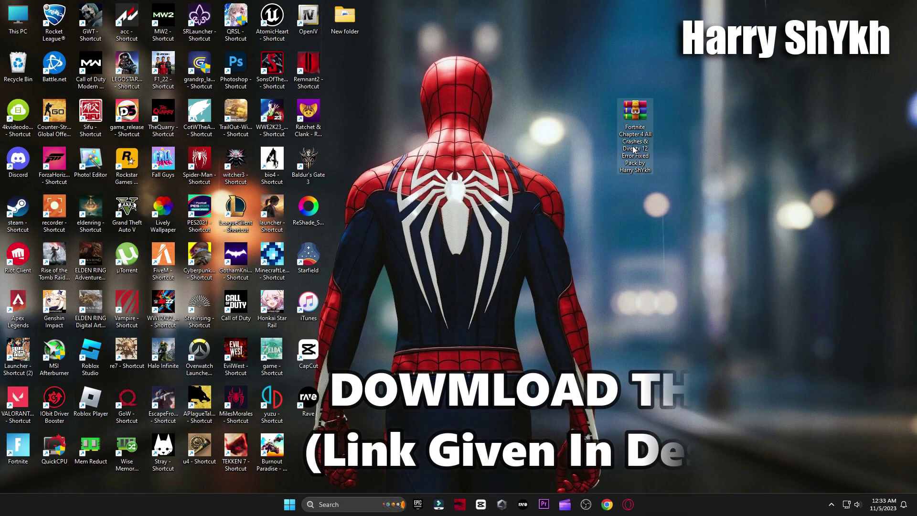
pyautogui.rightClick(633, 131)
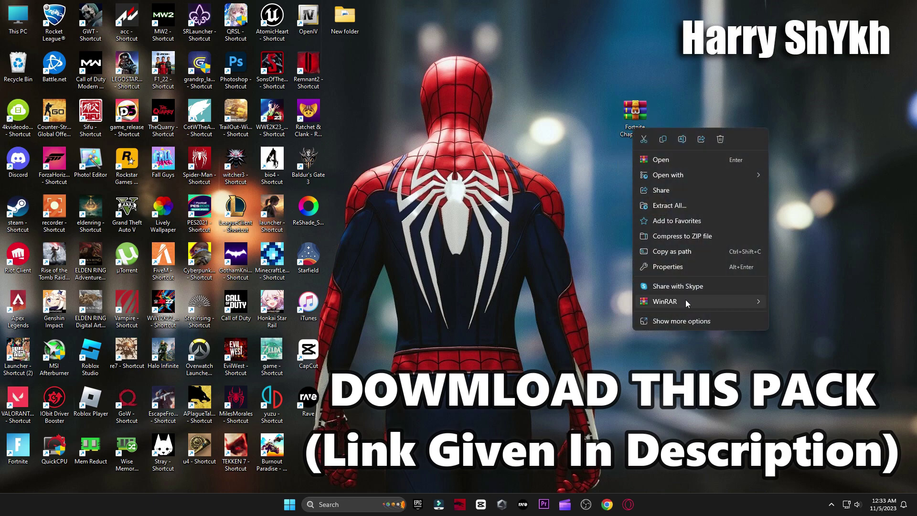
pyautogui.moveTo(677, 299)
pyautogui.click(476, 347)
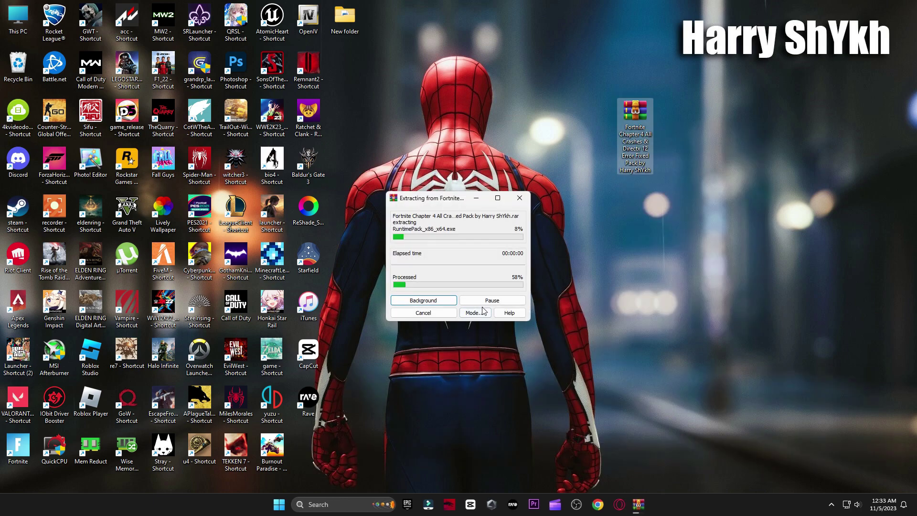
pyautogui.moveTo(308, 446); pyautogui.dragTo(673, 131)
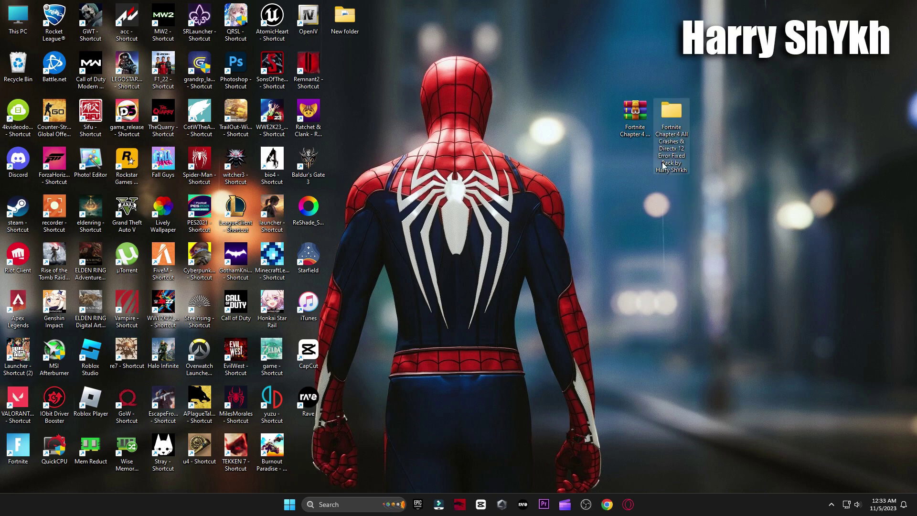
# Step: Open DirectX_11_Setup.zip from the extracted pack folder, dismiss the WinRAR license reminder and run DXSETUP.exe
pyautogui.doubleClick(673, 123)
pyautogui.doubleClick(475, 337)
pyautogui.scroll(-20, 502, 334)
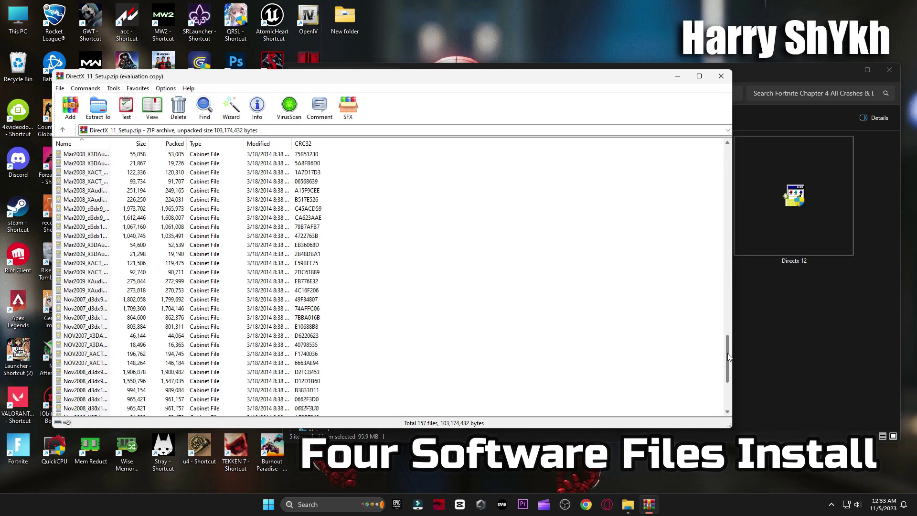
pyautogui.click(436, 261)
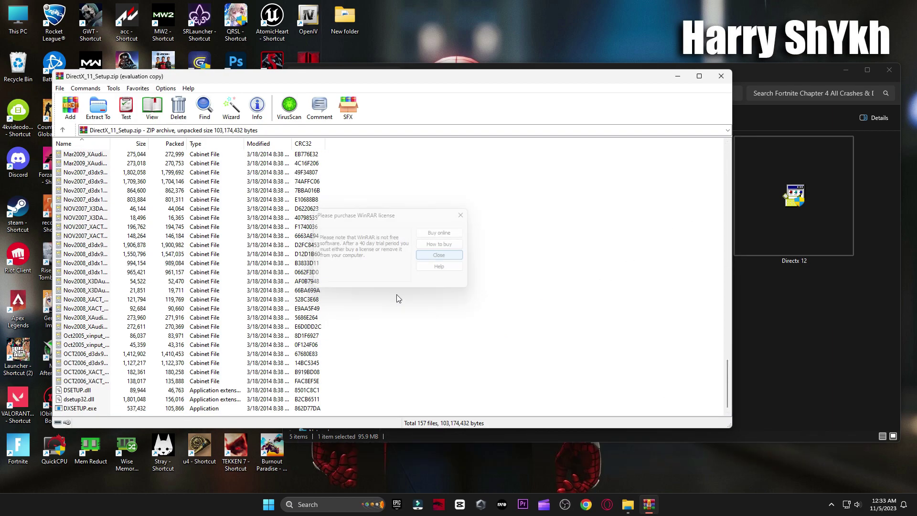
pyautogui.doubleClick(101, 409)
# Step: Accept the DirectX setup agreement, install the runtime components and close the finished wizard and the WinRAR archive
pyautogui.moveTo(221, 86); pyautogui.dragTo(546, 159)
pyautogui.click(527, 288)
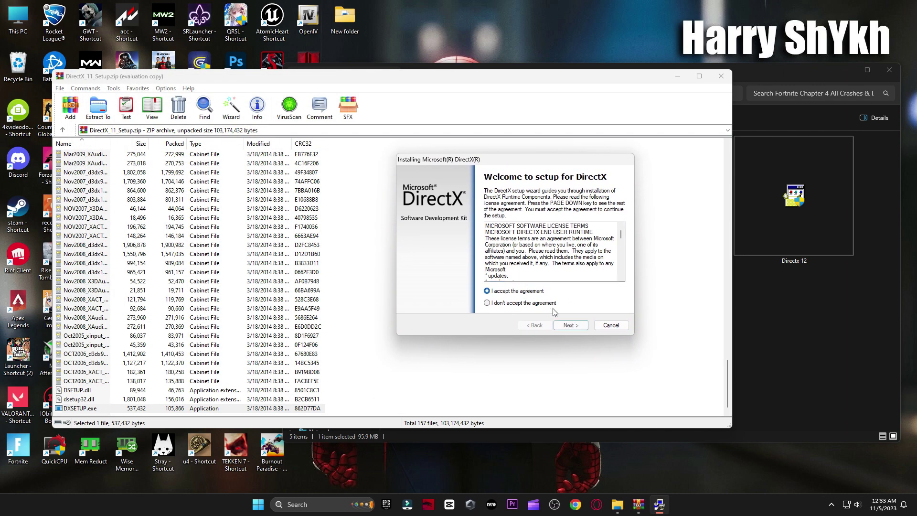
pyautogui.click(570, 326)
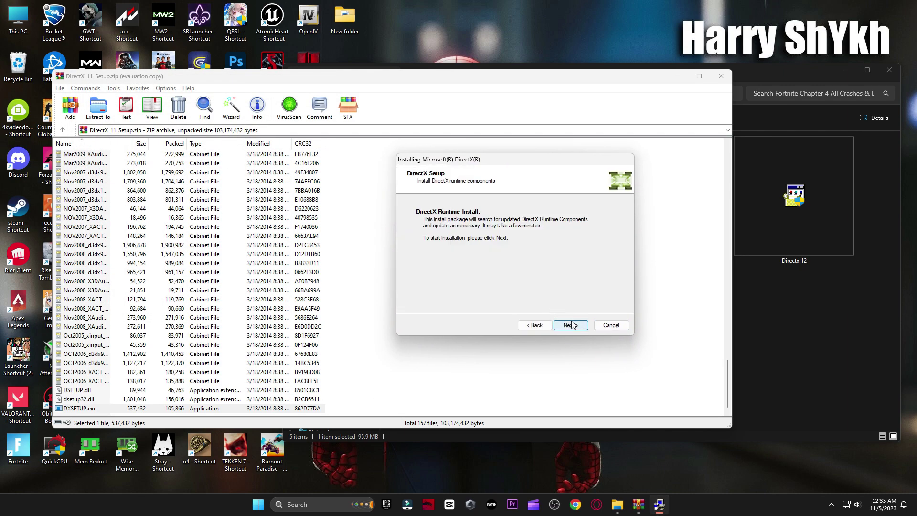
pyautogui.click(570, 325)
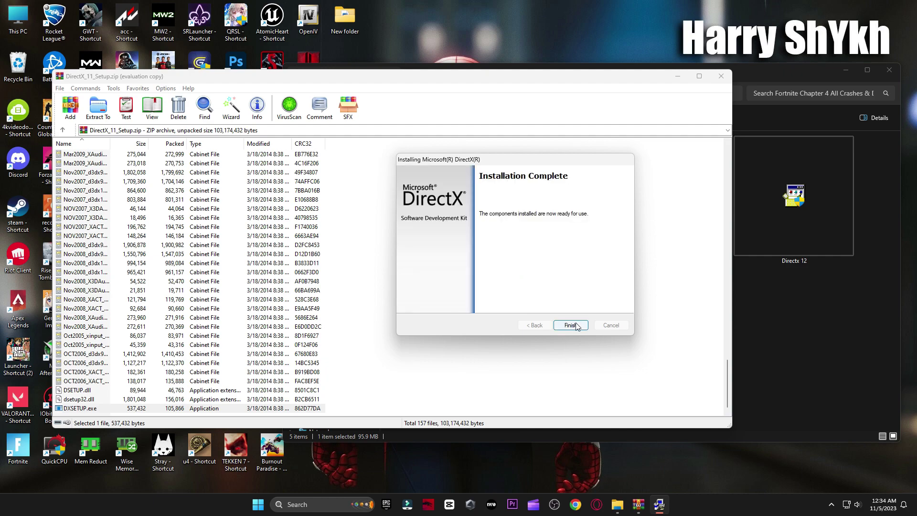
pyautogui.click(571, 326)
pyautogui.click(721, 76)
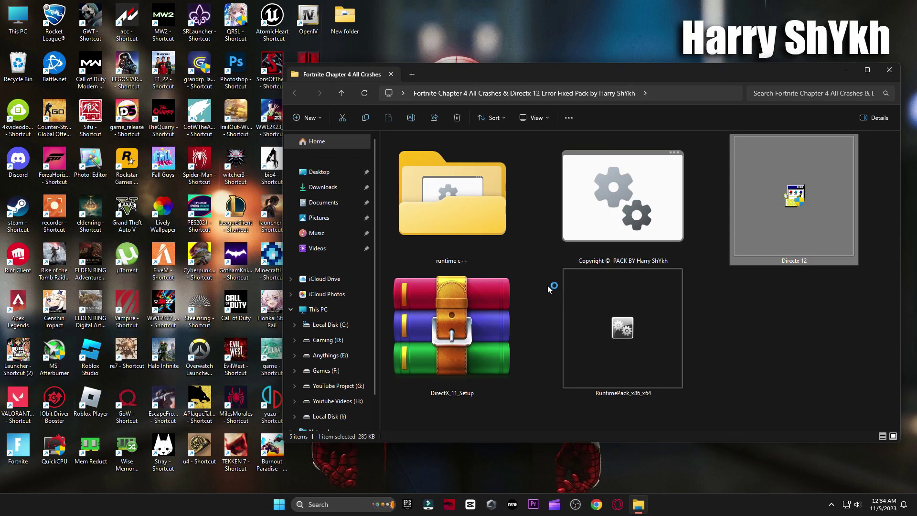
# Step: Work through the Directx 12 installer from the pack folder and close its DirectX setup wizard
pyautogui.click(220, 237)
pyautogui.press('Return')
pyautogui.click(185, 205)
pyautogui.click(286, 272)
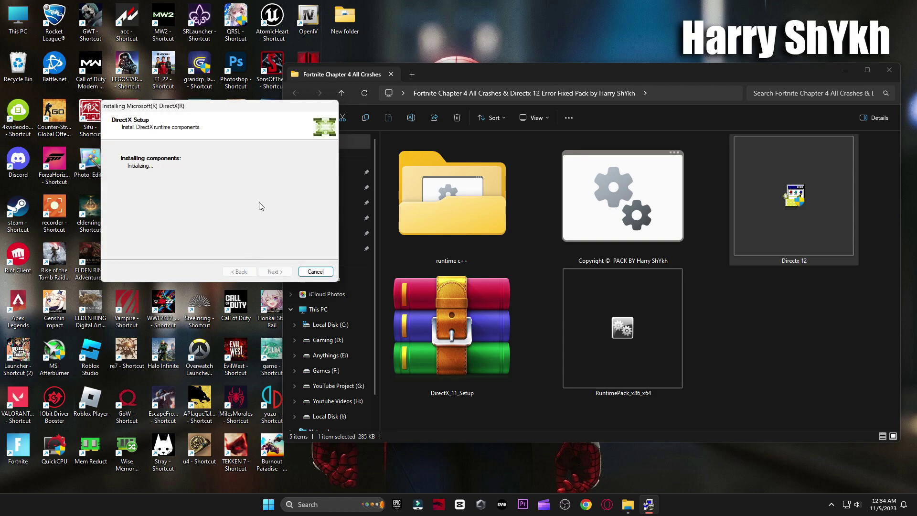
pyautogui.click(277, 271)
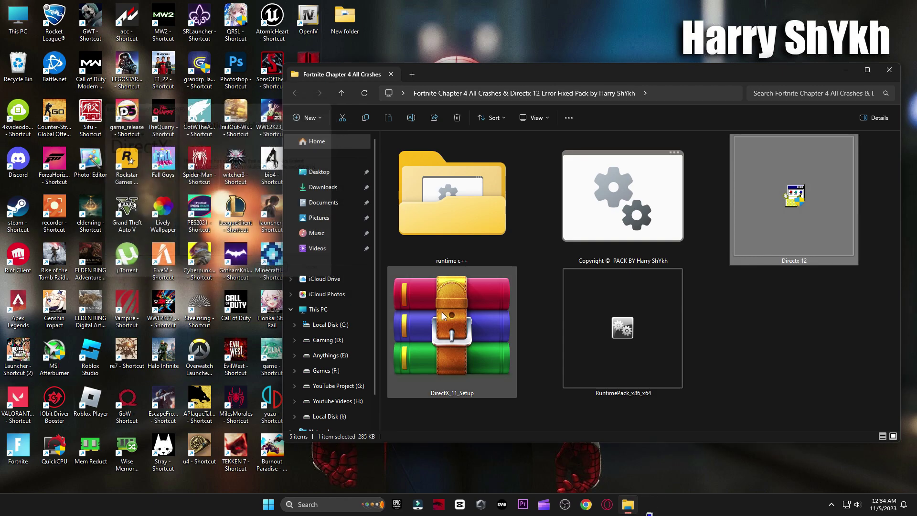
# Step: Run RuntimePack_x86_x64 and the install_all batch file in the runtime c++ folder, closing the folder and the RuntimePack message
pyautogui.click(568, 325)
pyautogui.doubleClick(568, 325)
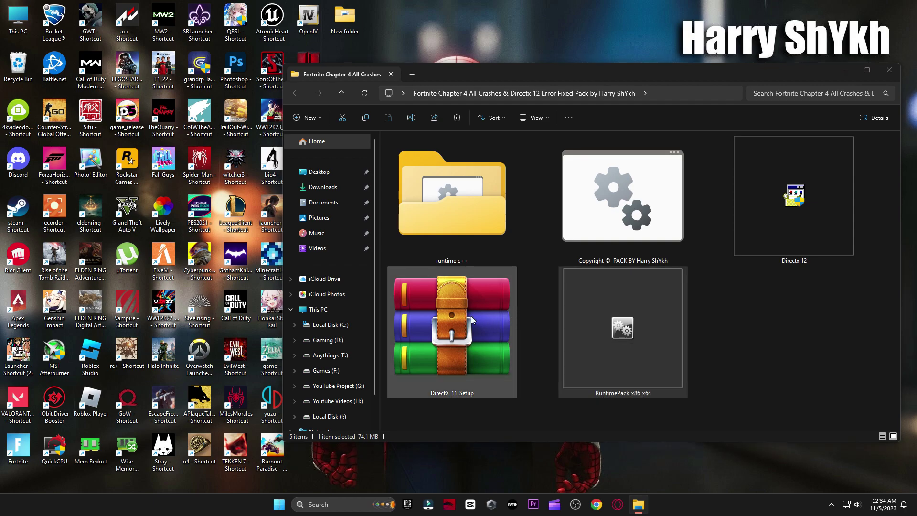
pyautogui.doubleClick(445, 179)
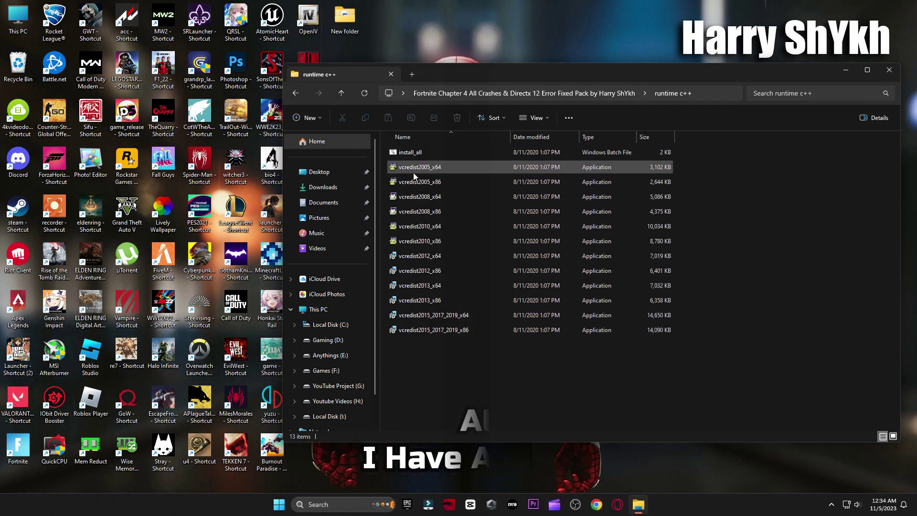
pyautogui.click(415, 156)
pyautogui.doubleClick(414, 156)
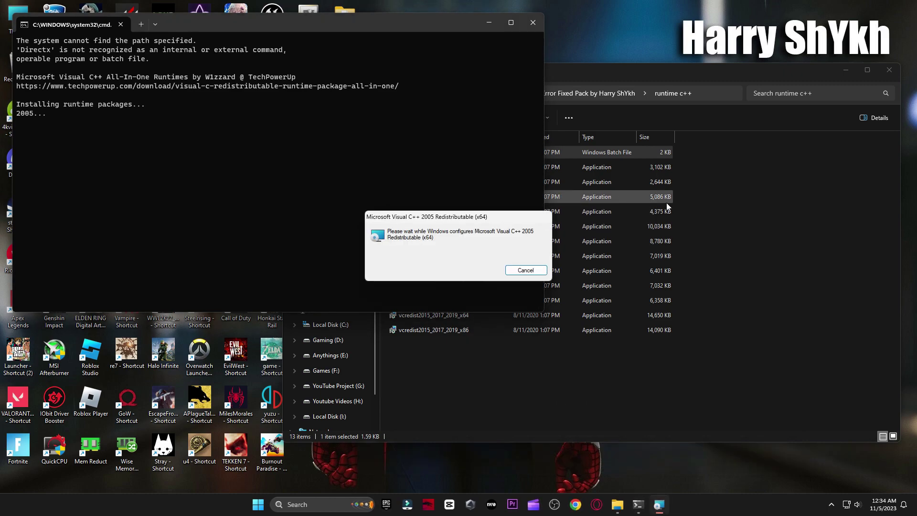
pyautogui.click(889, 70)
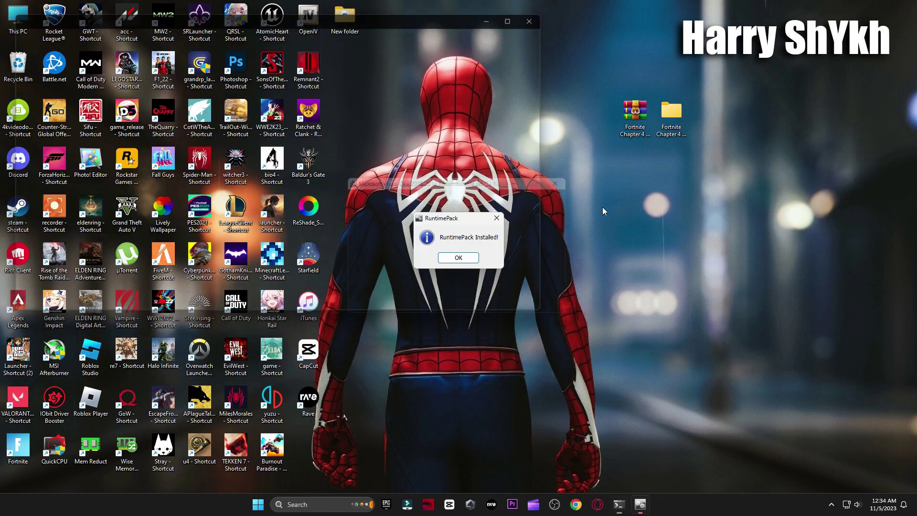
pyautogui.press('Return')
# Step: Launch Run from the Windows search and open the appdata folder with it
pyautogui.click(346, 505)
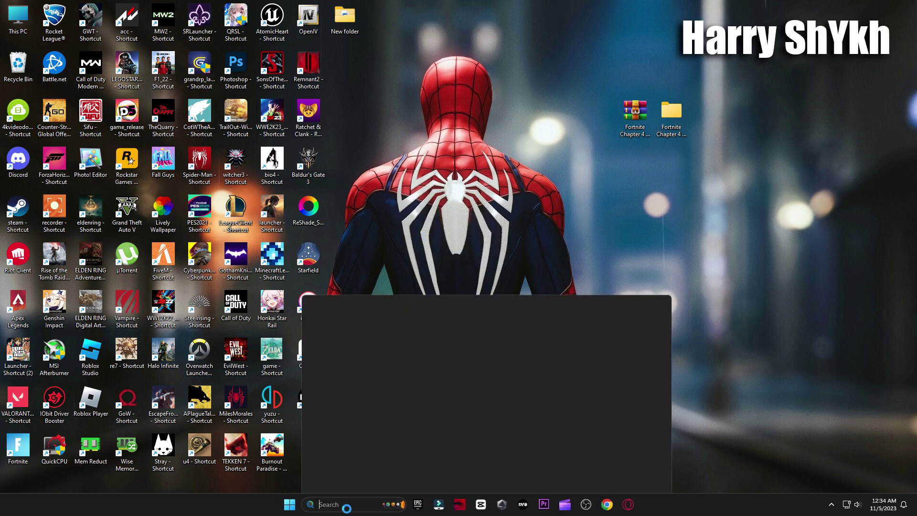
pyautogui.write('run')
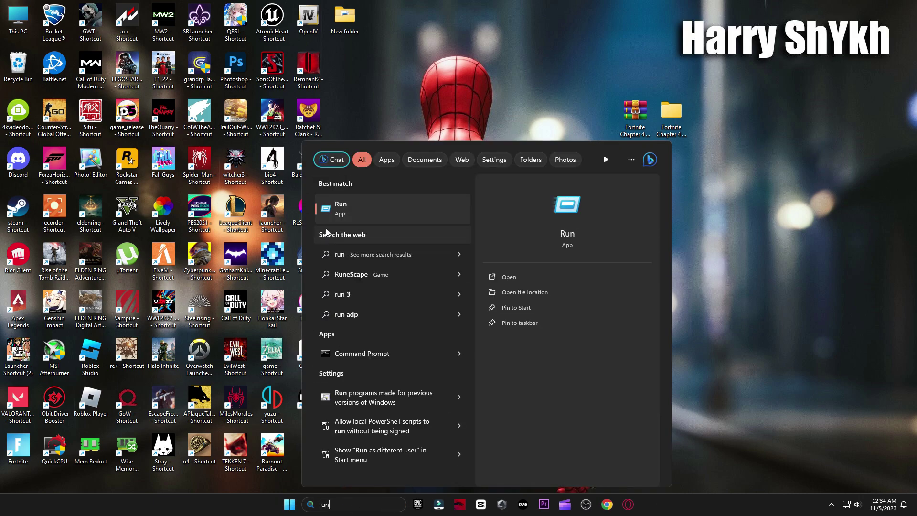
pyautogui.click(408, 209)
pyautogui.moveTo(144, 386); pyautogui.dragTo(502, 144)
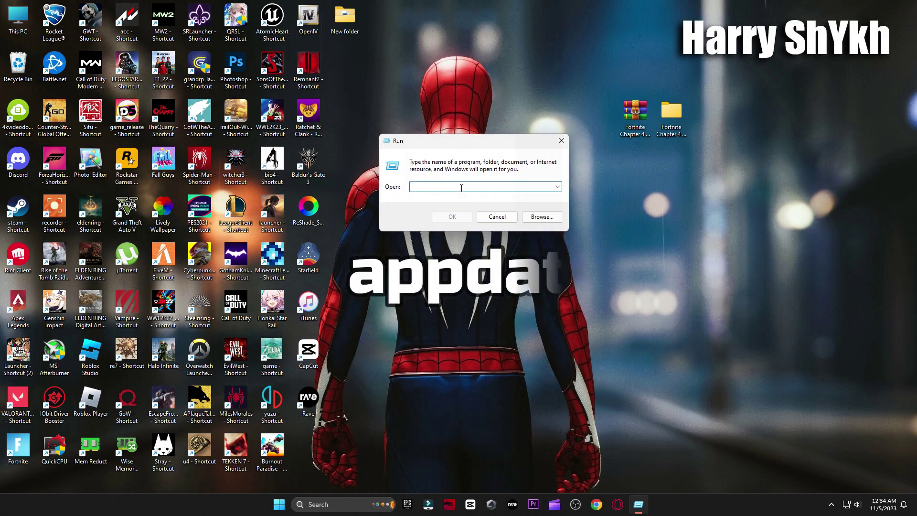
pyautogui.write('a')
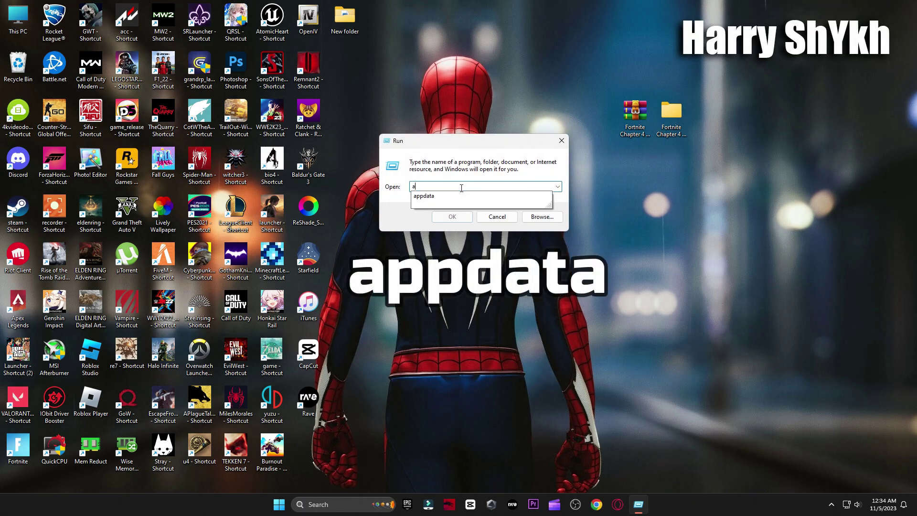
pyautogui.write('ppdata')
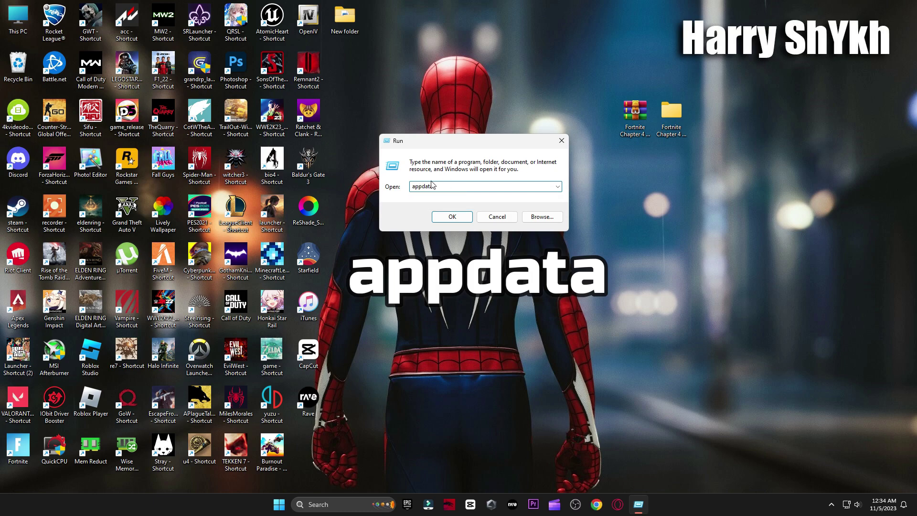
pyautogui.click(446, 217)
# Step: Open the WindowsClient folder inside Local, FortniteGame, Saved, Config
pyautogui.click(412, 151)
pyautogui.doubleClick(411, 151)
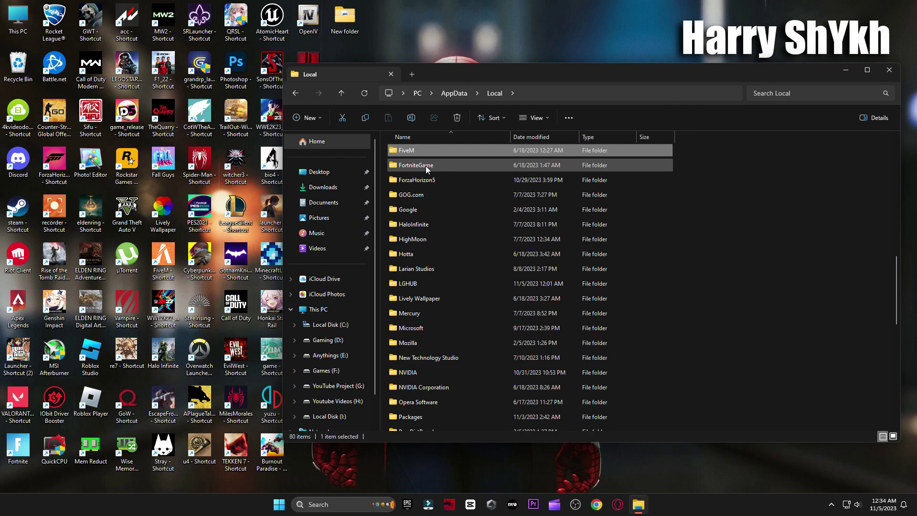
pyautogui.doubleClick(431, 151)
pyautogui.doubleClick(438, 166)
pyautogui.doubleClick(426, 166)
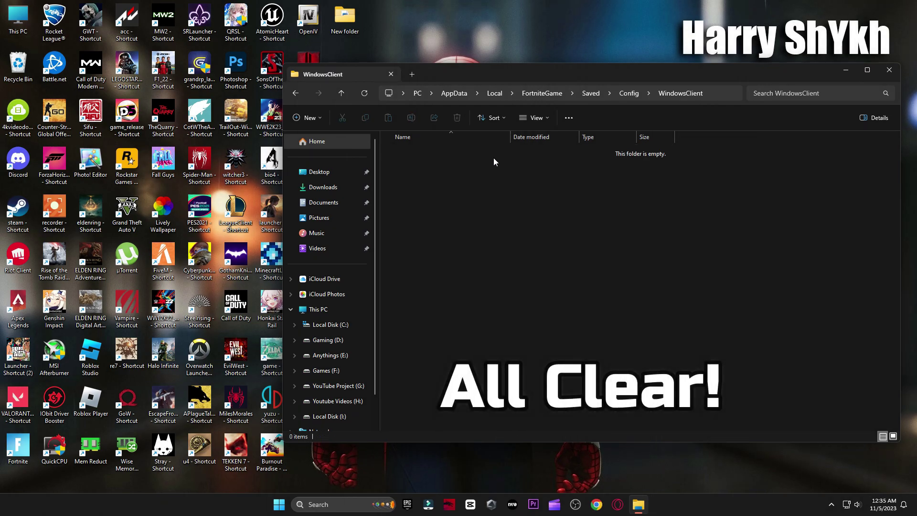
# Step: Check the contents of Fortnite's Crashes, CrashReportClient and Logs folders under Saved, and close the folder window
pyautogui.hotkey('alt', 'Left')
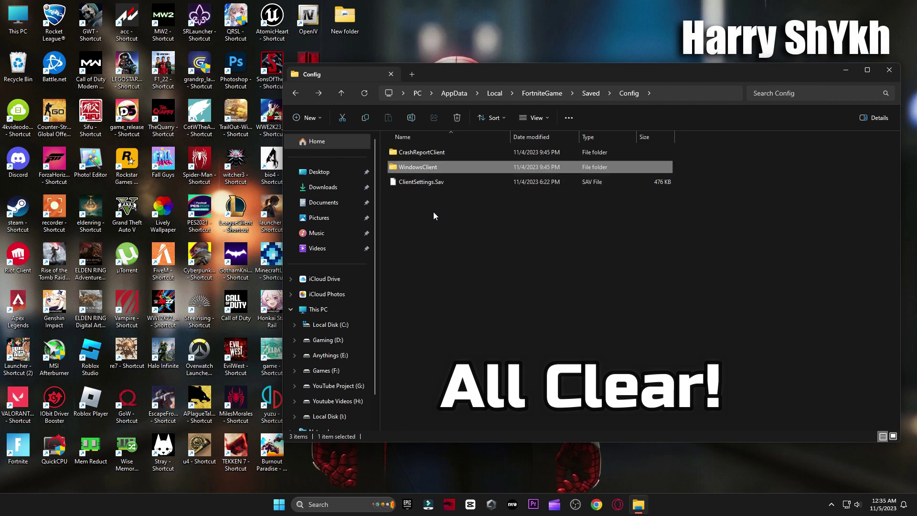
pyautogui.hotkey('alt', 'Left')
pyautogui.doubleClick(409, 187)
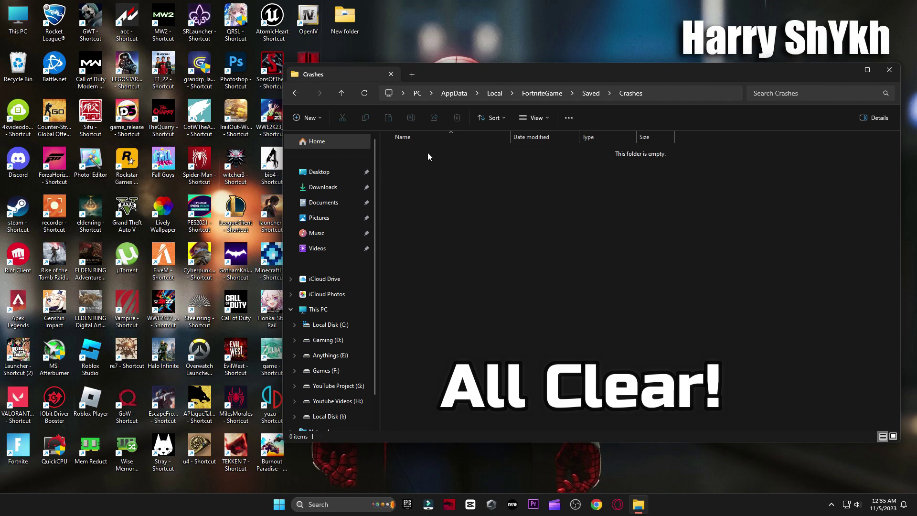
pyautogui.hotkey('alt', 'Left')
pyautogui.doubleClick(420, 165)
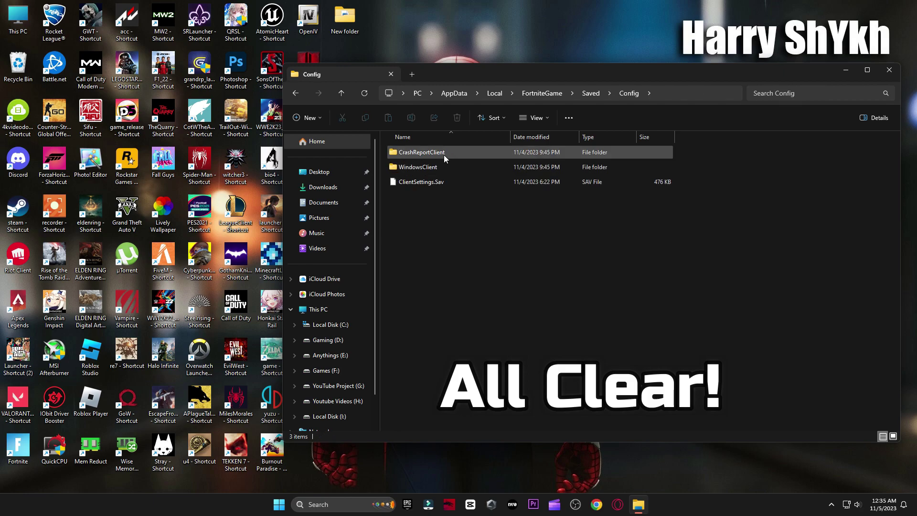
pyautogui.doubleClick(448, 154)
pyautogui.hotkey('alt', 'Left')
pyautogui.hotkey('alt', 'Left')
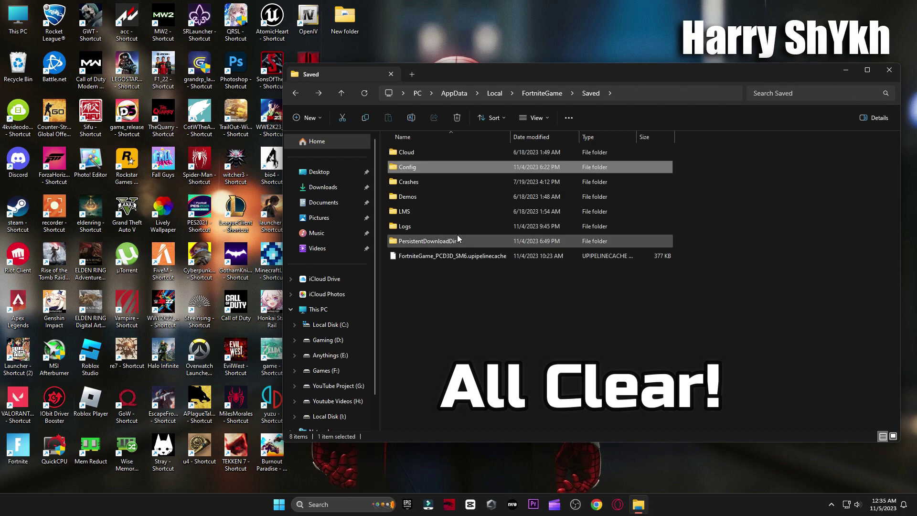
pyautogui.doubleClick(435, 227)
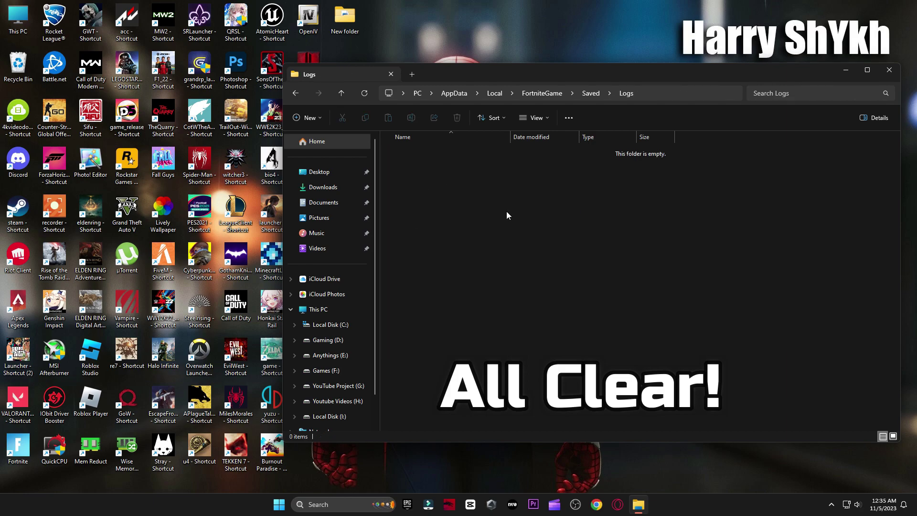
pyautogui.click(890, 70)
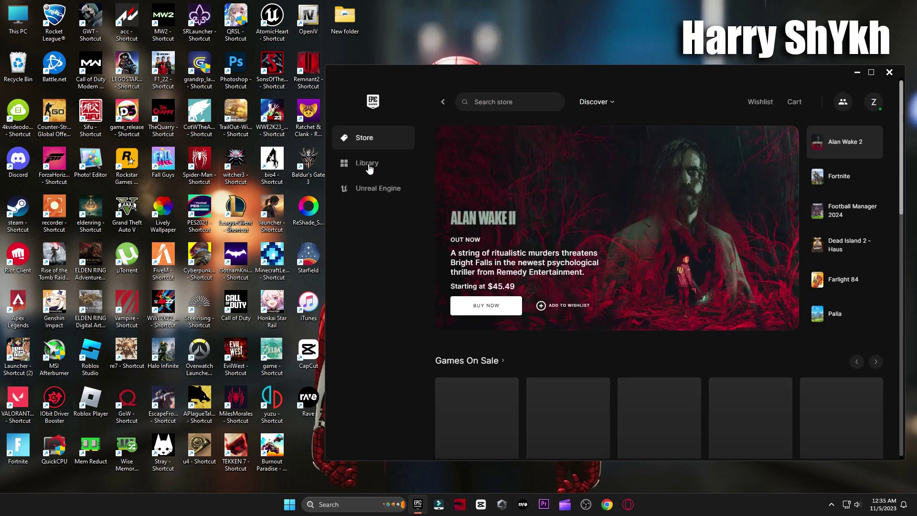
# Step: In the Epic Games Launcher library, start verifying Fortnite's files and show the verification progress in the downloads
pyautogui.click(347, 163)
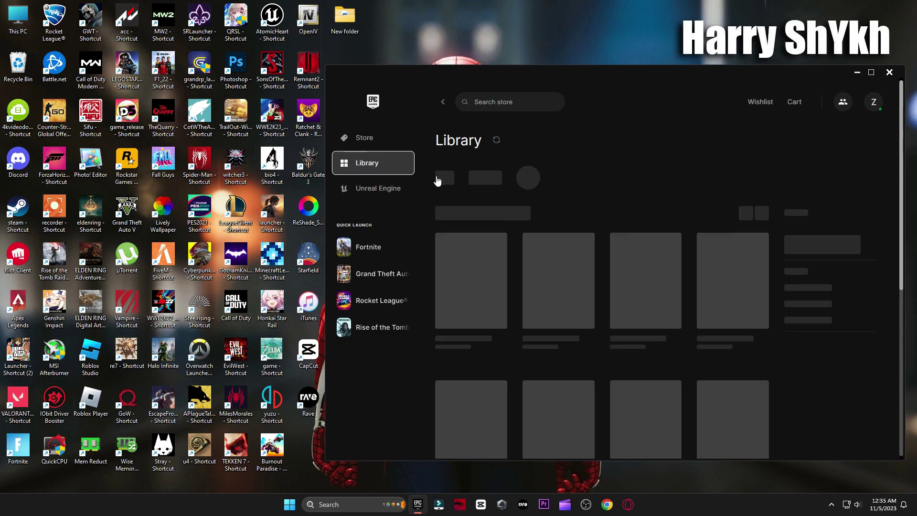
pyautogui.click(499, 330)
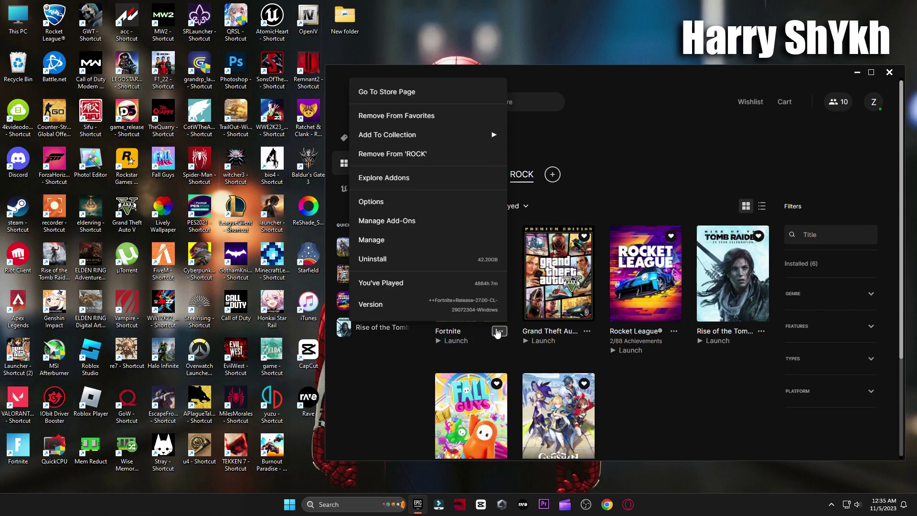
pyautogui.click(380, 240)
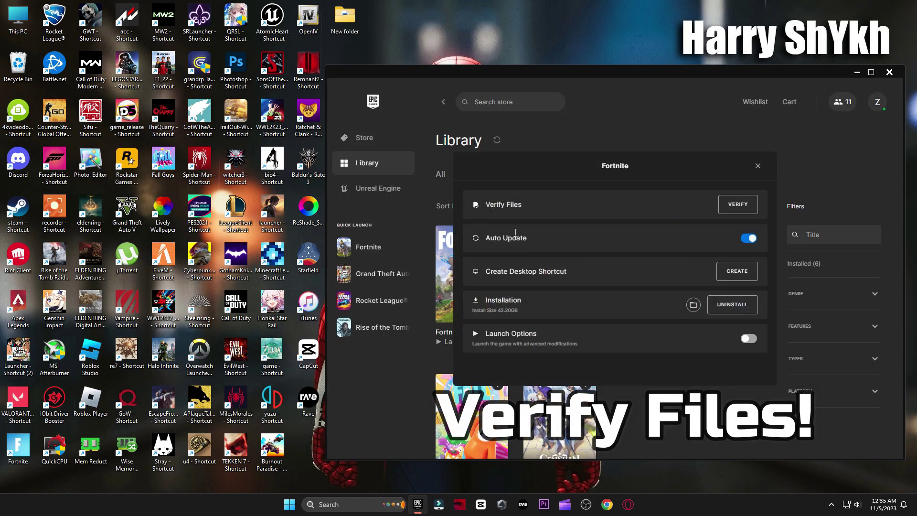
pyautogui.click(738, 204)
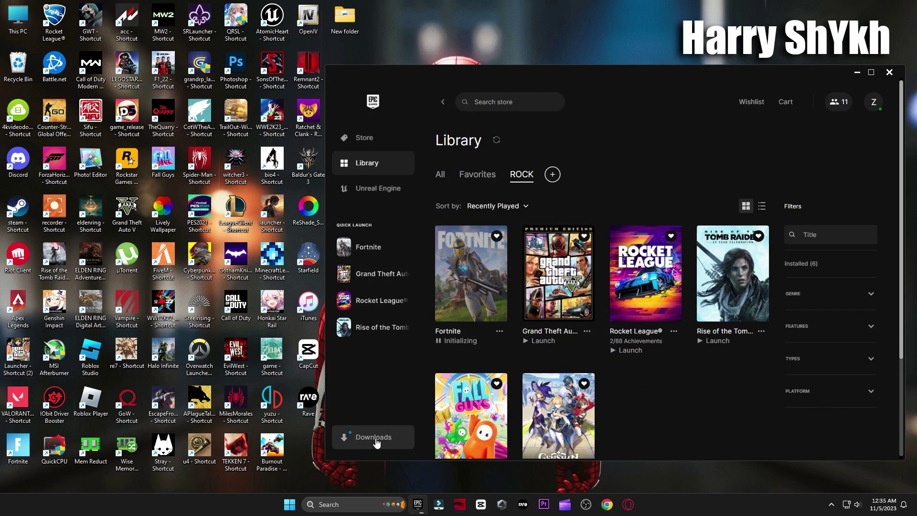
pyautogui.click(373, 437)
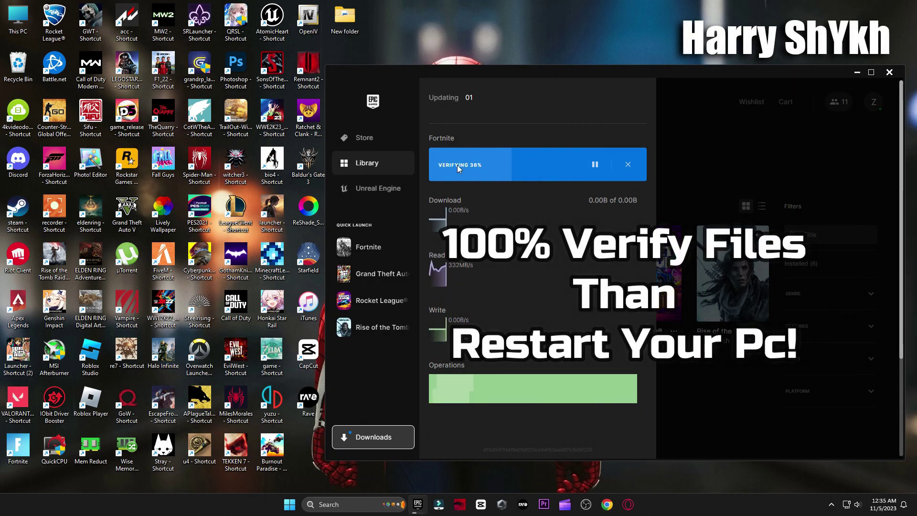
# Step: Open the Windows power options for restarting the PC
pyautogui.click(289, 505)
pyautogui.click(572, 474)
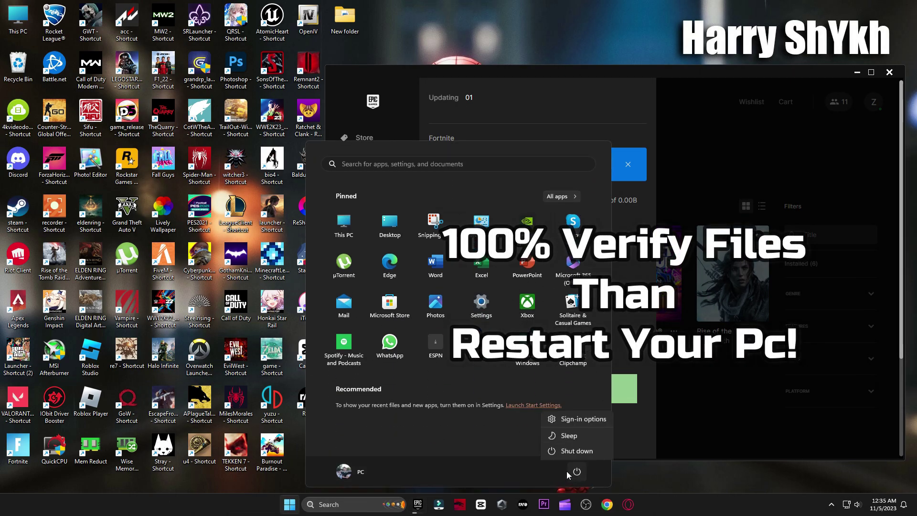